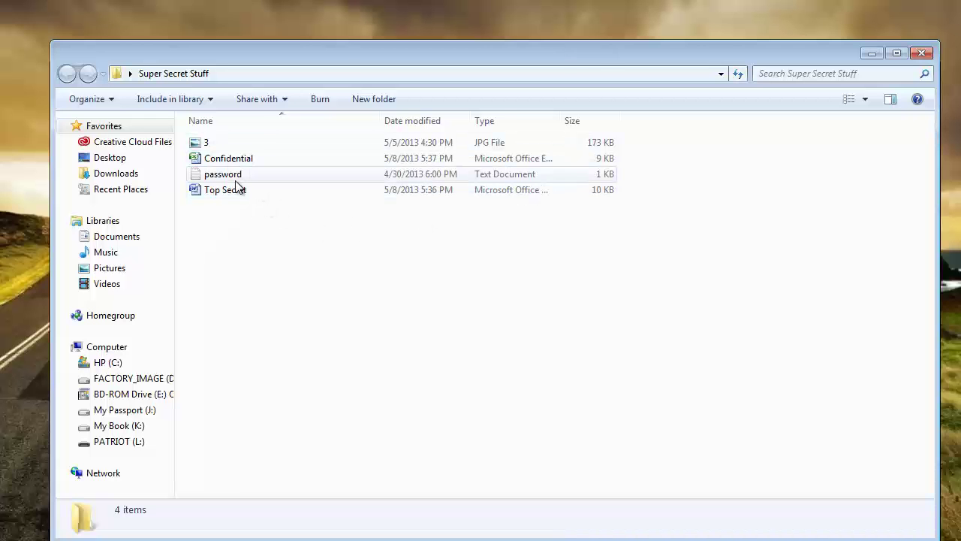
# - View image 3 and the Confidential spreadsheet, closing each one afterwards
pyautogui.doubleClick(217, 145)
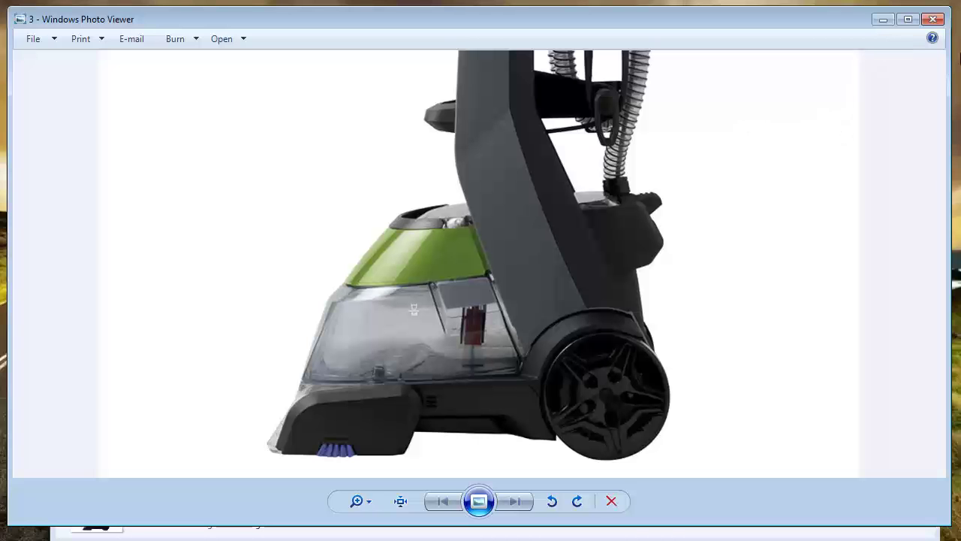
pyautogui.click(933, 19)
pyautogui.click(223, 161)
pyautogui.doubleClick(222, 166)
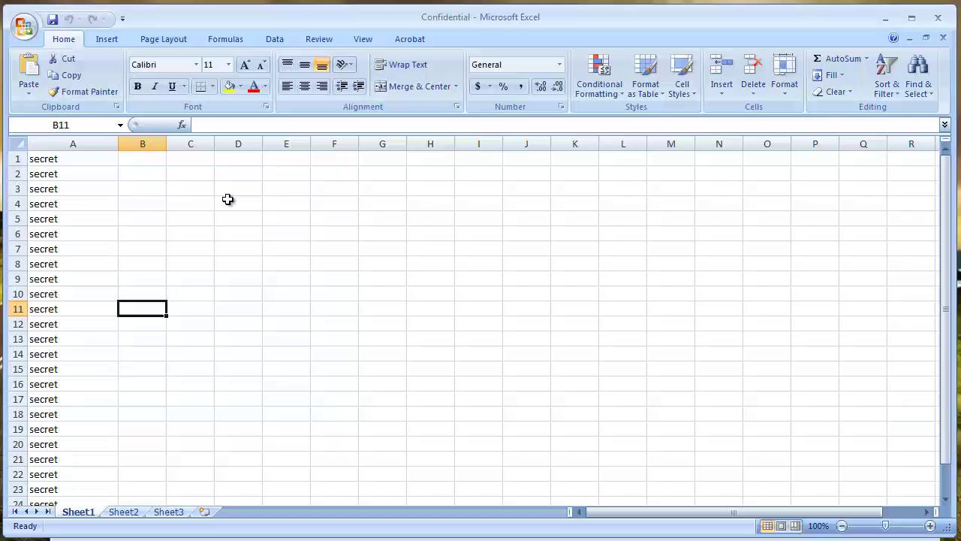
pyautogui.click(938, 17)
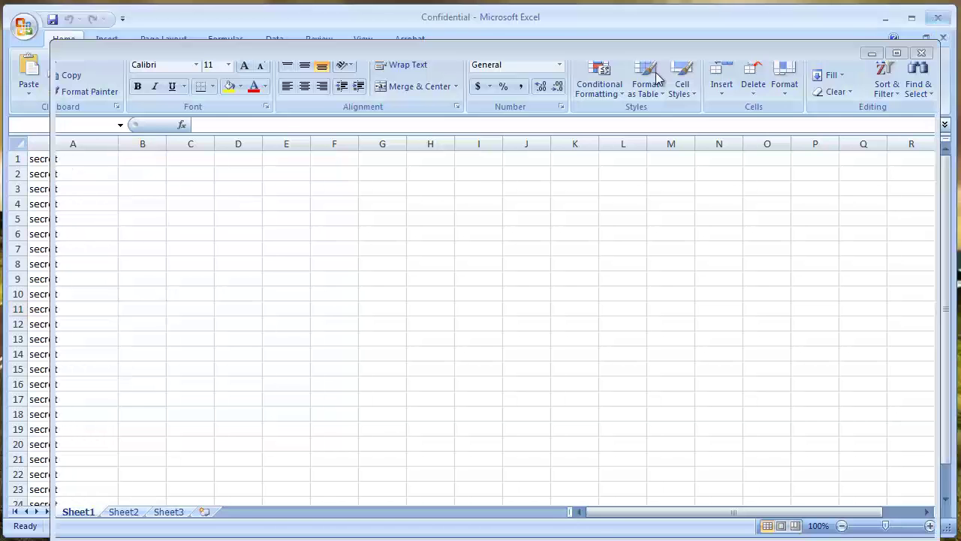
# - View the password note and the Top Secret document, closing each one afterwards
pyautogui.doubleClick(247, 175)
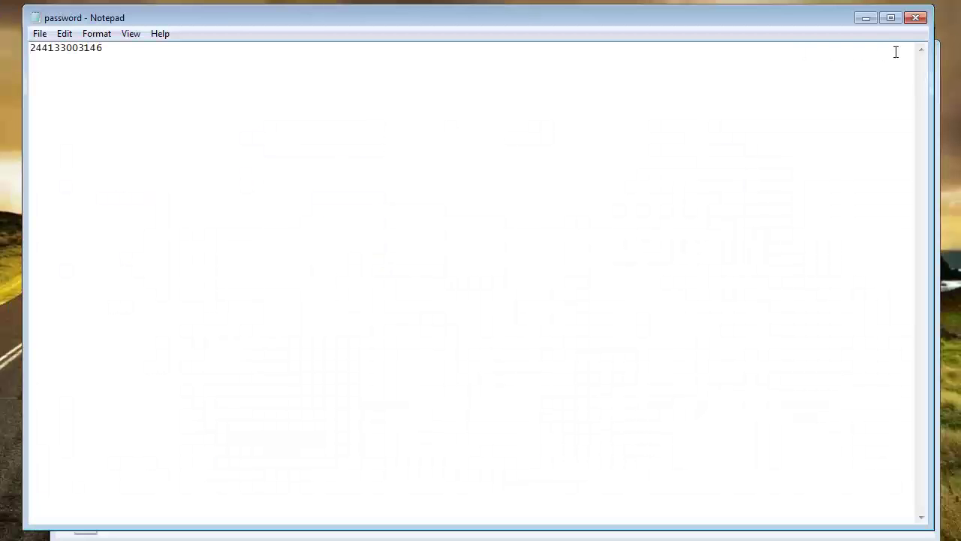
pyautogui.click(915, 18)
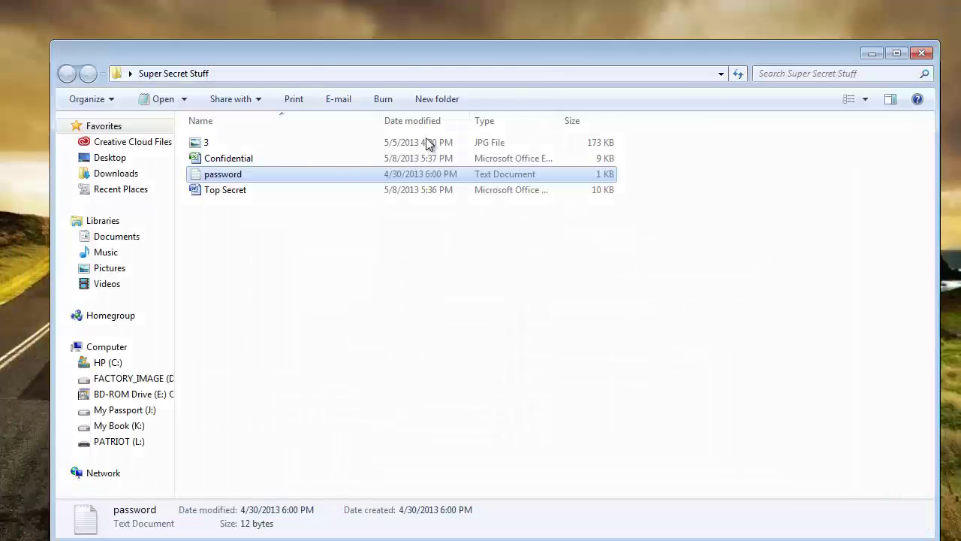
pyautogui.click(234, 193)
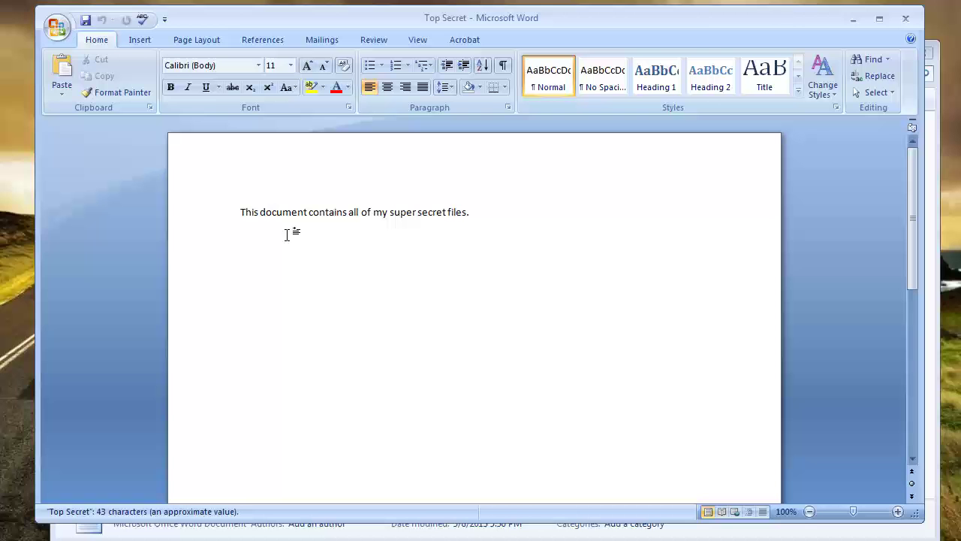
pyautogui.click(907, 26)
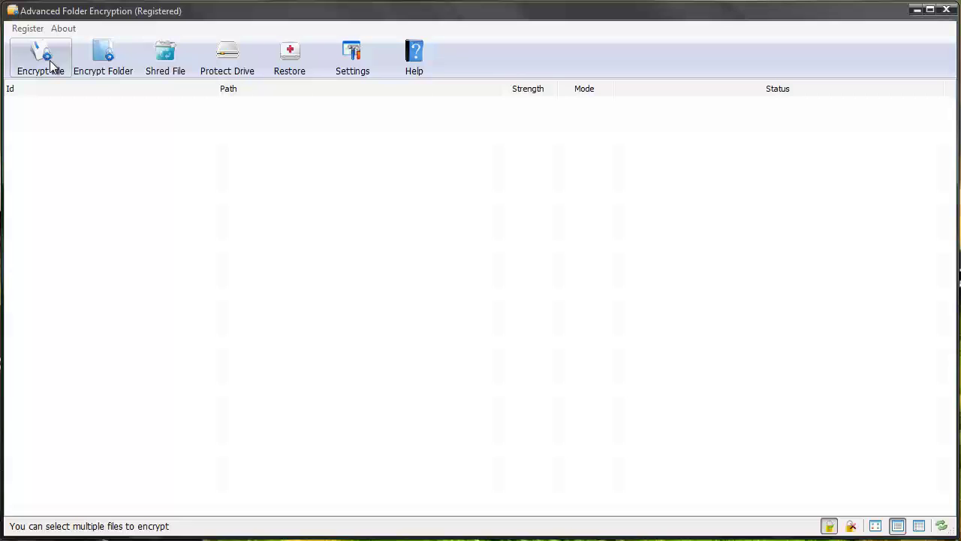
# - Choose the desktop's Super Secret Stuff folder as the folder to encrypt
pyautogui.click(105, 66)
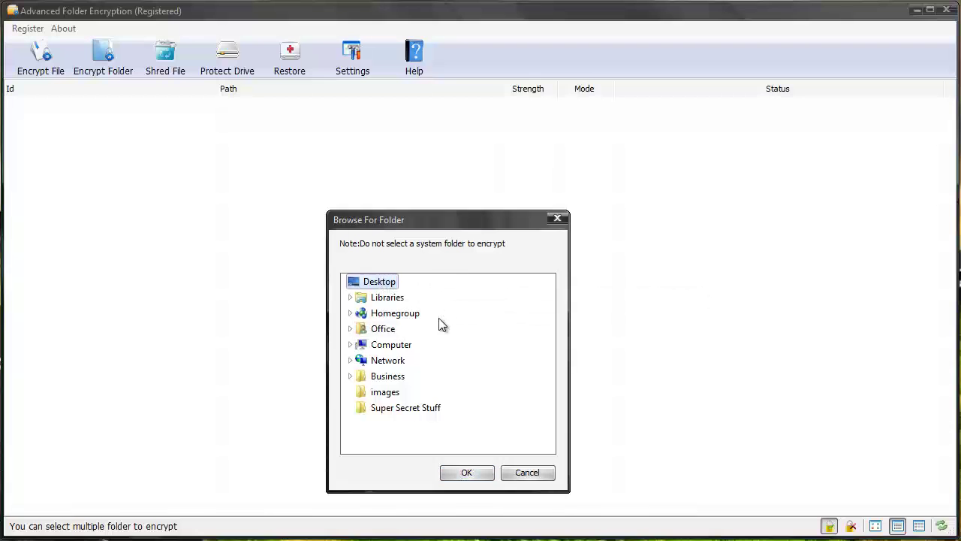
pyautogui.click(409, 413)
pyautogui.click(466, 471)
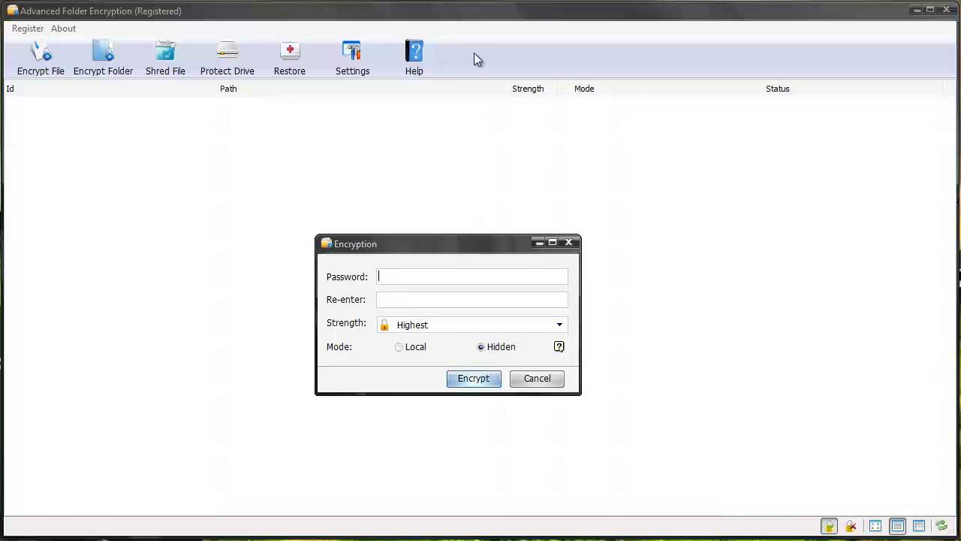
# - Enter and confirm the folder password, keep Highest strength, choose Local mode, and encrypt
pyautogui.write('123')
pyautogui.press('Tab')
pyautogui.write('123')
pyautogui.click(560, 324)
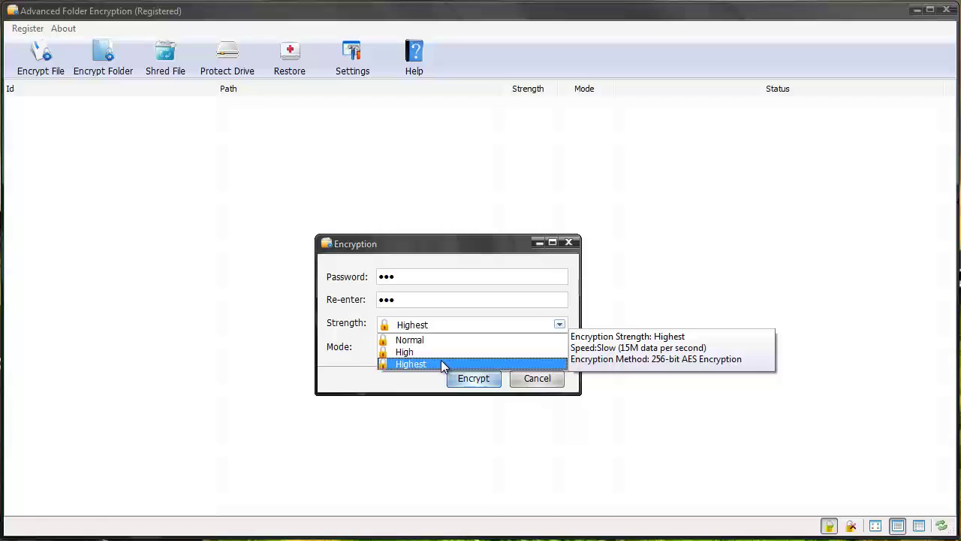
pyautogui.click(339, 373)
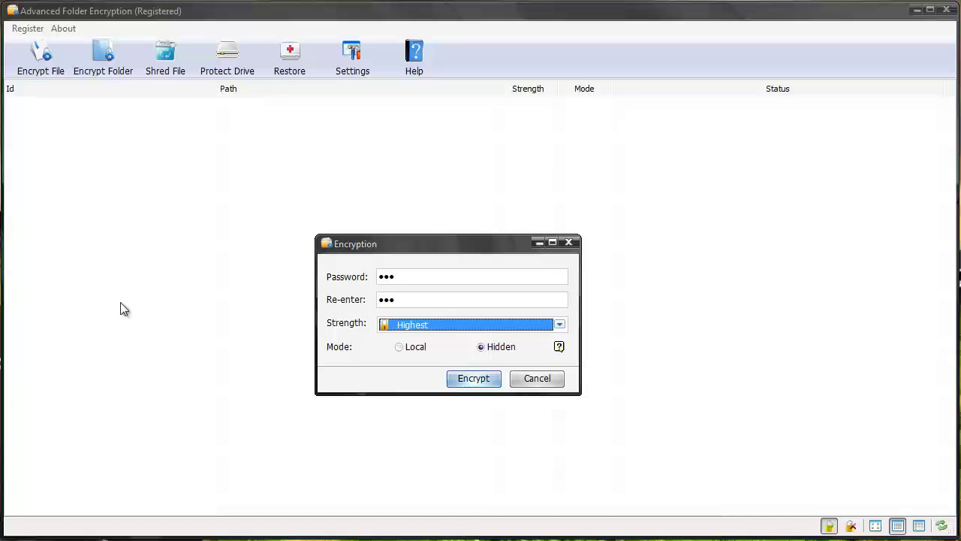
pyautogui.click(399, 347)
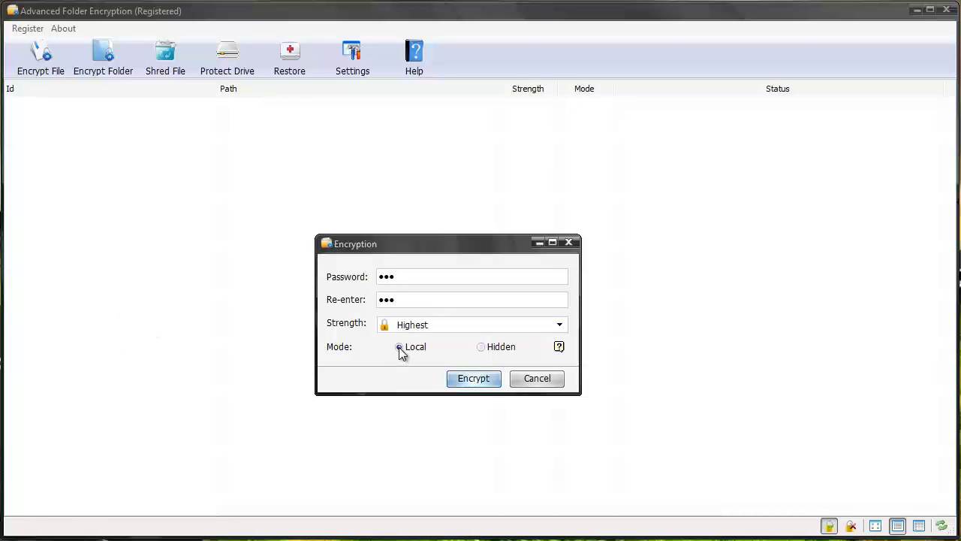
pyautogui.click(456, 377)
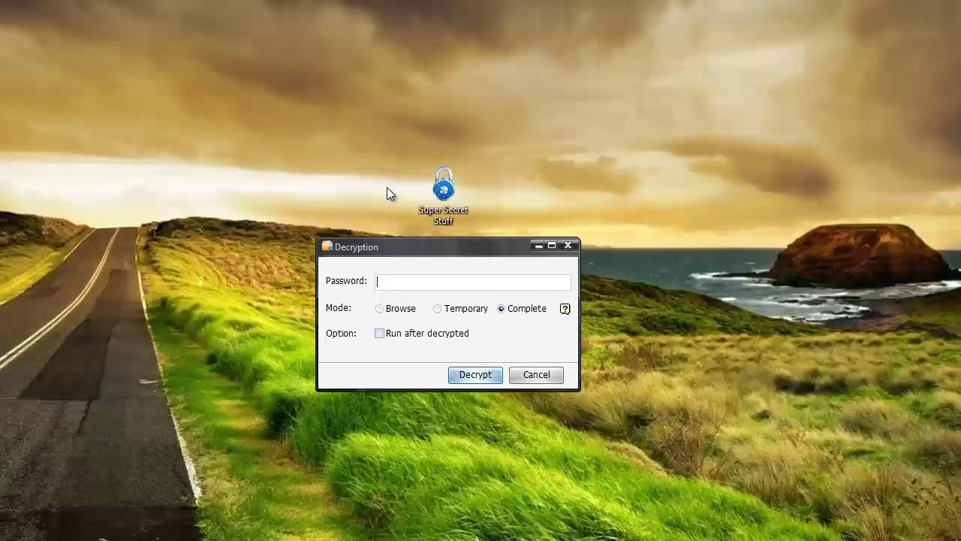
# - Enter the folder's password in the Decryption dialog and decrypt Super Secret Stuff
pyautogui.write('abc')
pyautogui.click(477, 374)
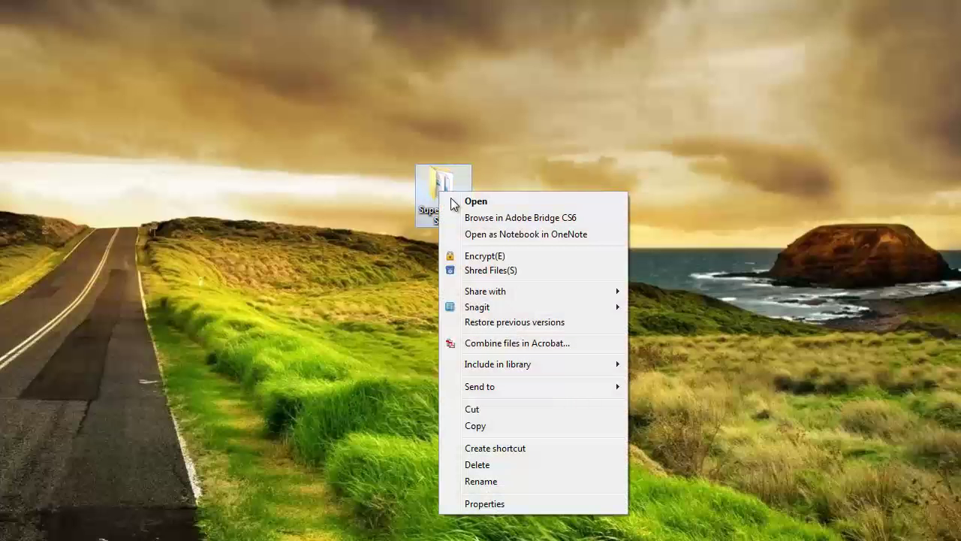
# - Encrypt Super Secret Stuff from its desktop context menu, entering the password twice
pyautogui.click(486, 258)
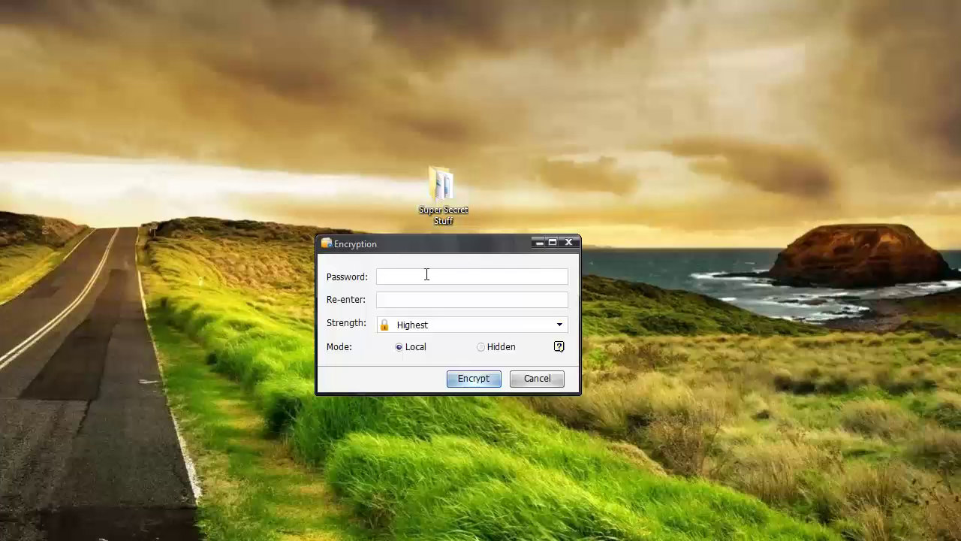
pyautogui.write('123')
pyautogui.press('Tab')
pyautogui.write('123')
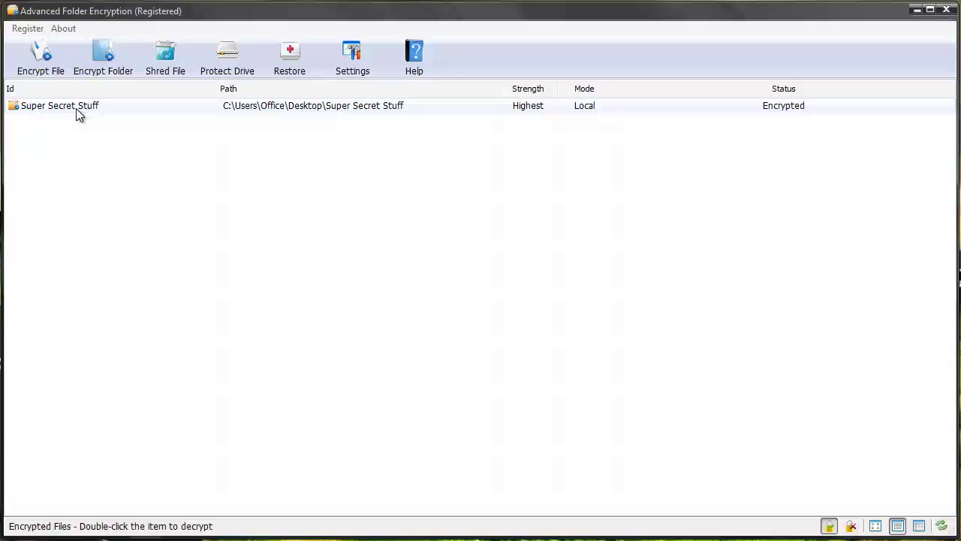
# - Cancel decrypting Super Secret Stuff, then exit Security settings without adding a startup password
pyautogui.doubleClick(76, 108)
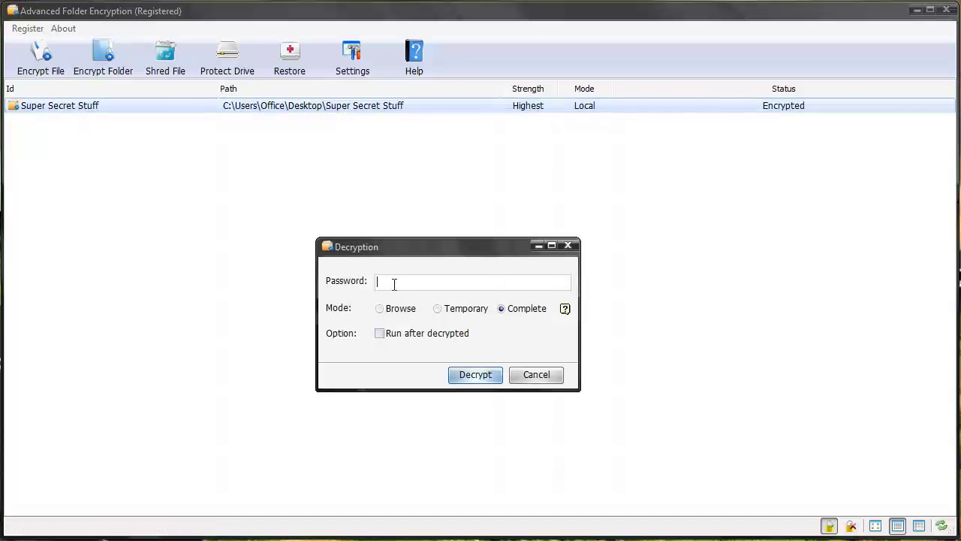
pyautogui.click(536, 375)
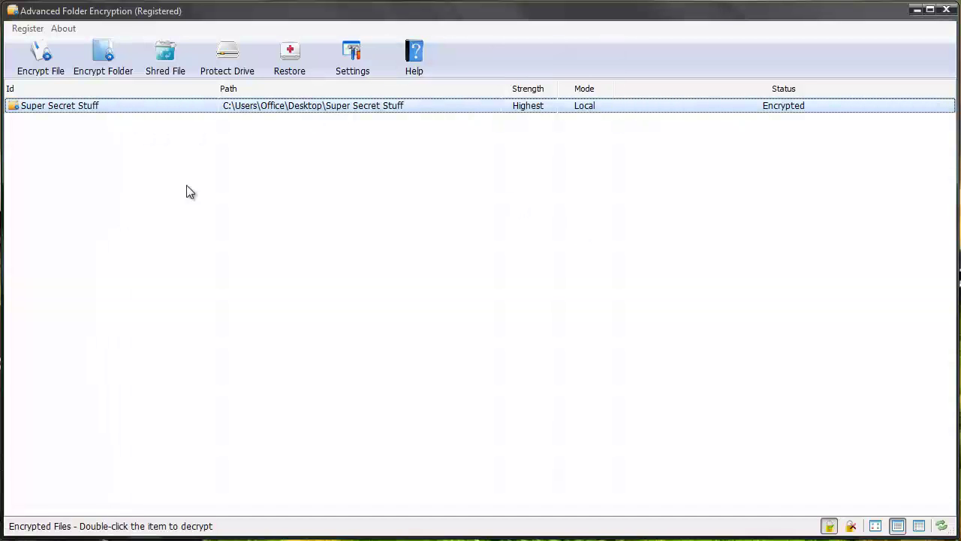
pyautogui.click(351, 62)
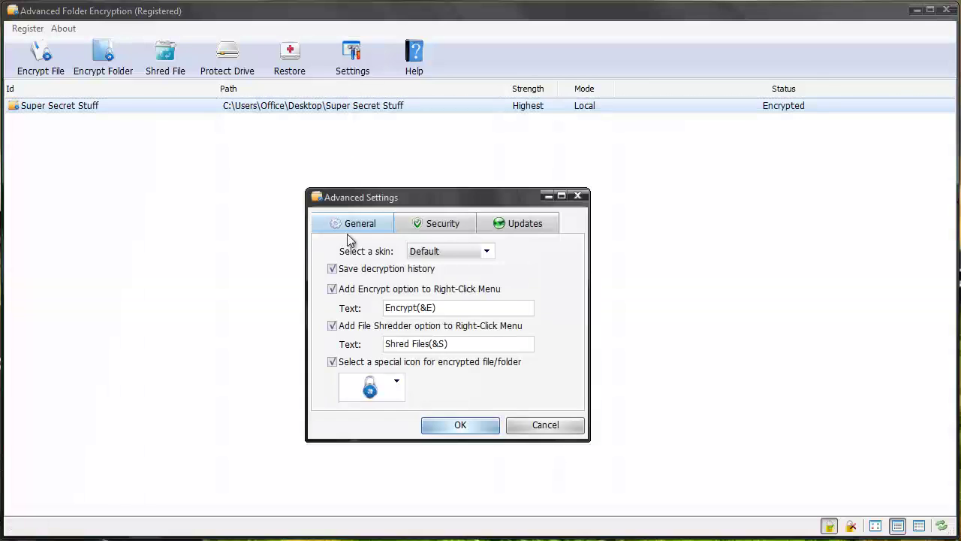
pyautogui.click(433, 225)
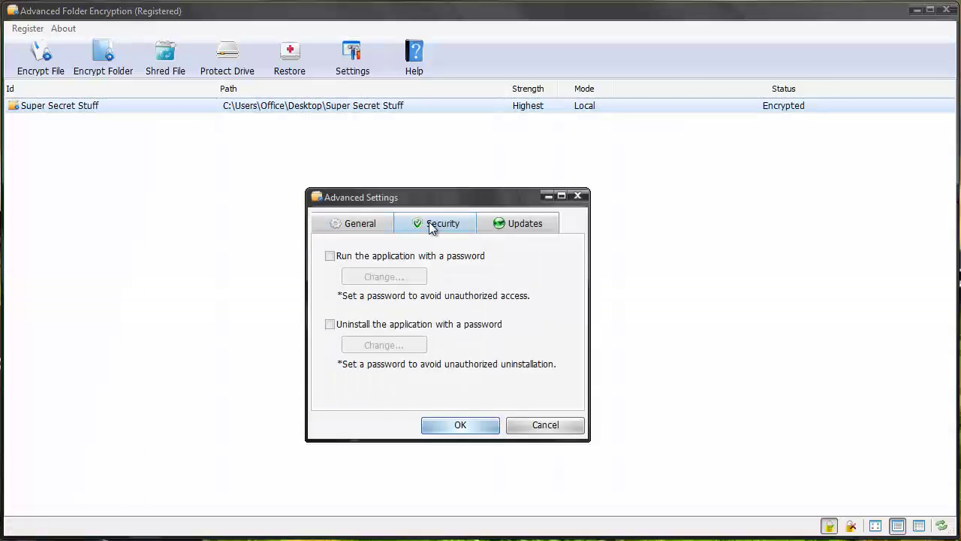
pyautogui.click(330, 257)
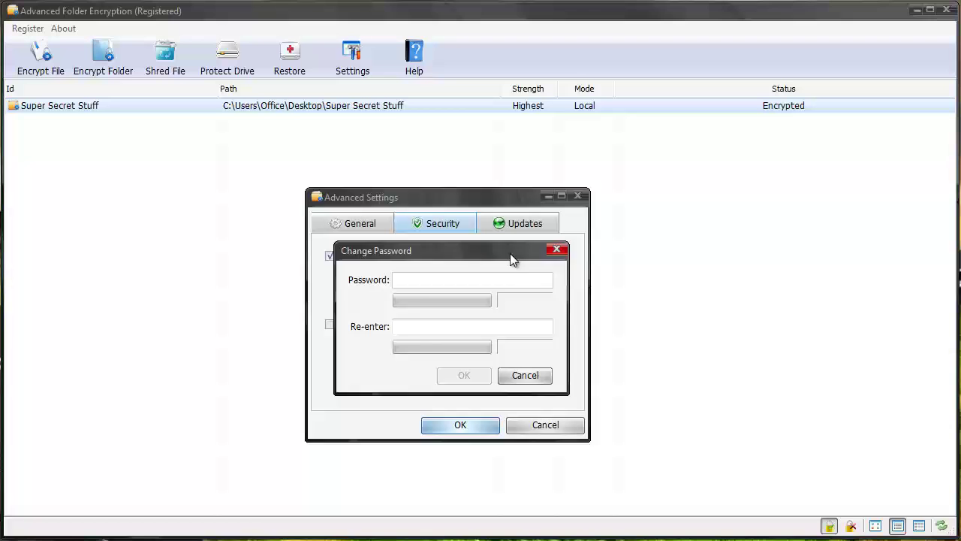
pyautogui.press('Escape')
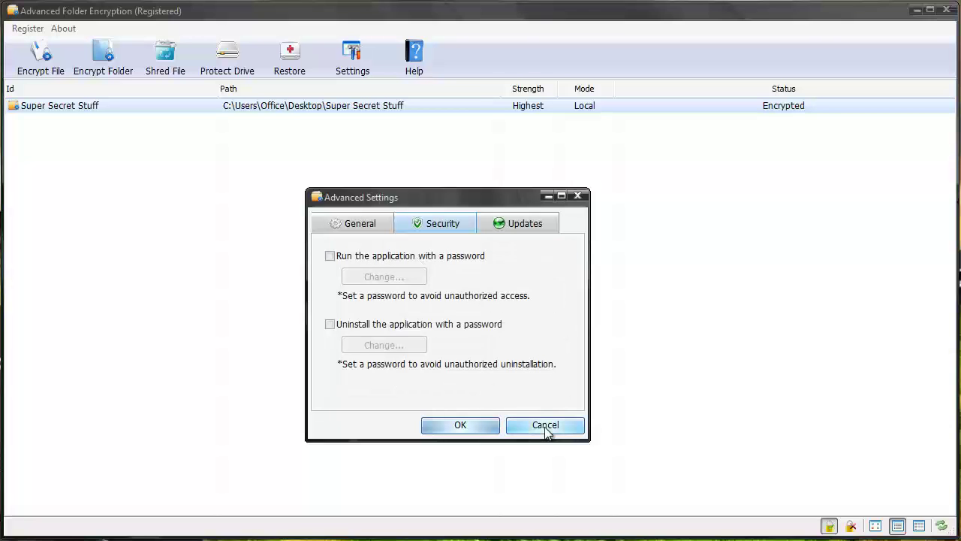
pyautogui.click(546, 425)
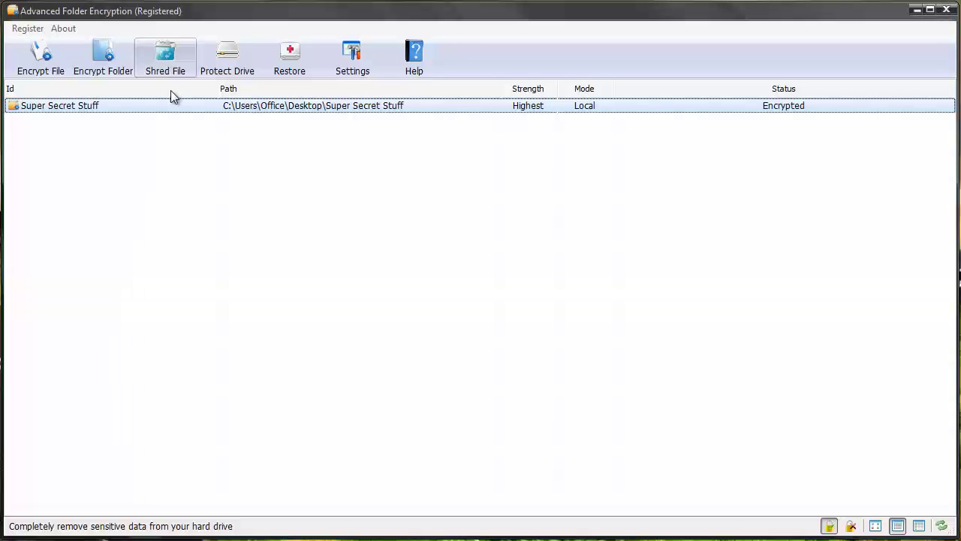
pyautogui.click(227, 66)
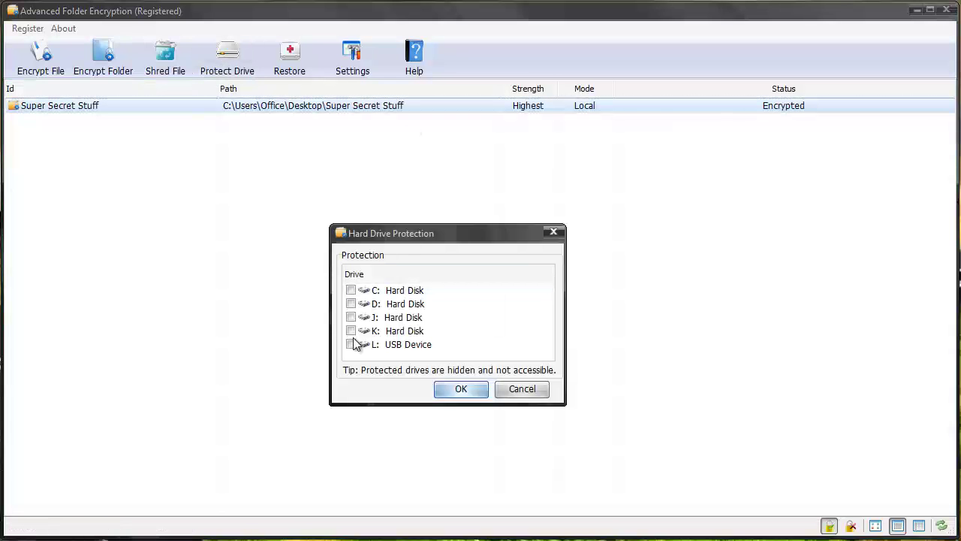
pyautogui.click(505, 388)
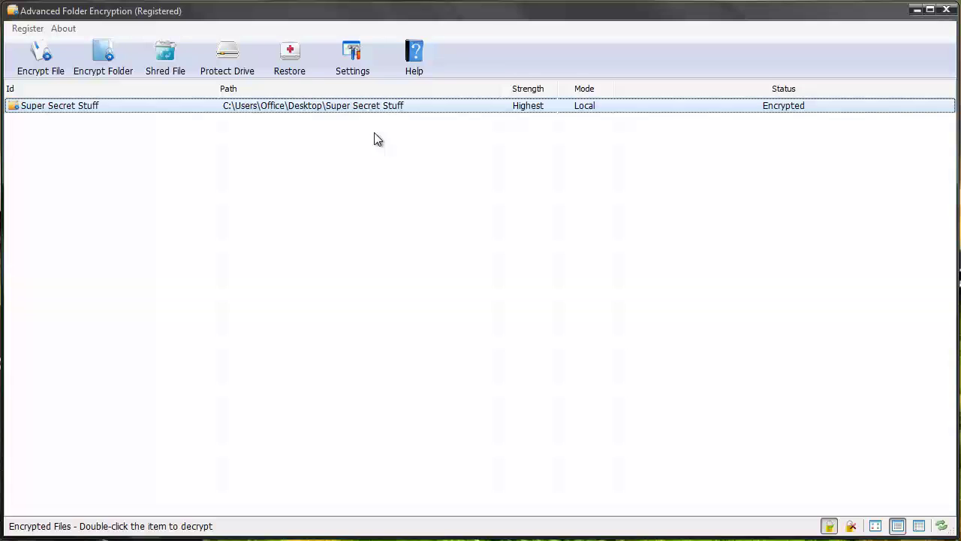
pyautogui.click(350, 69)
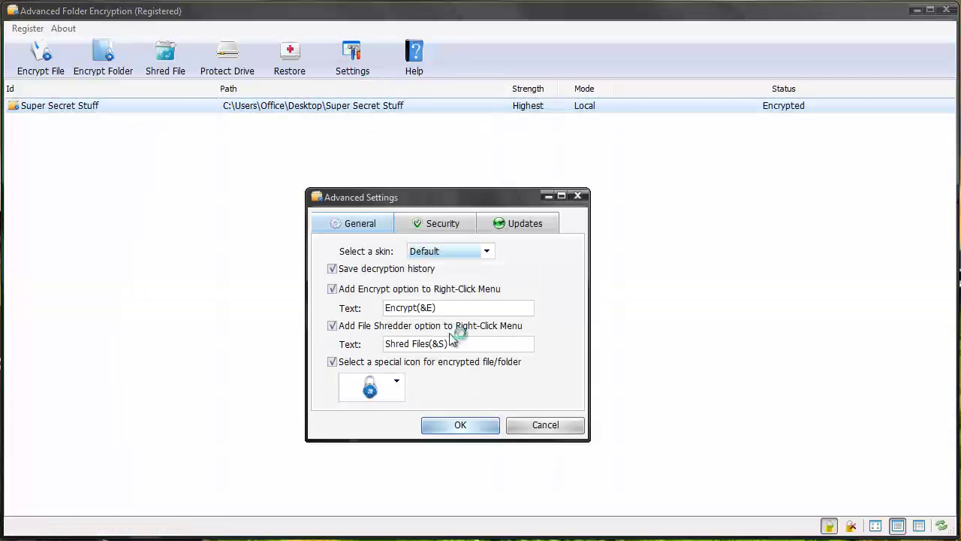
pyautogui.click(452, 227)
pyautogui.click(515, 225)
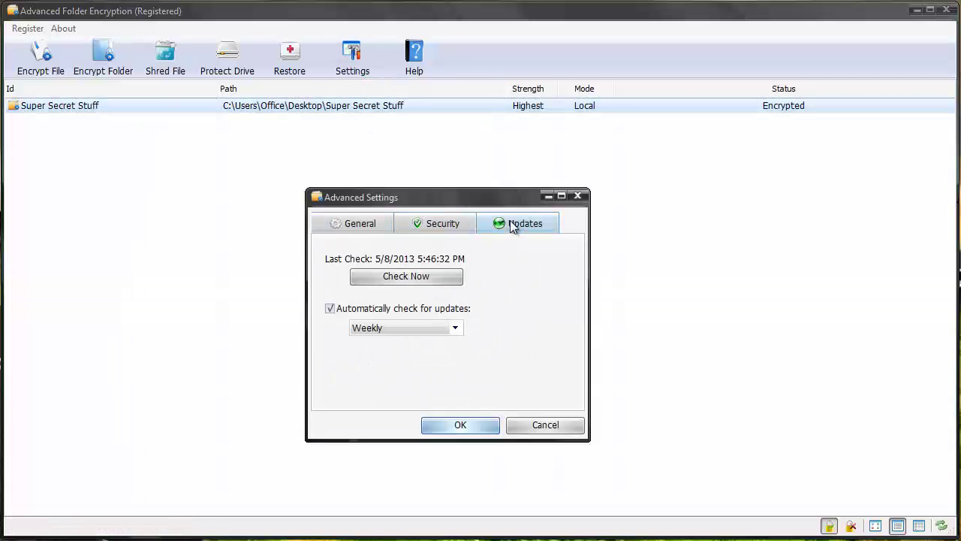
pyautogui.click(360, 225)
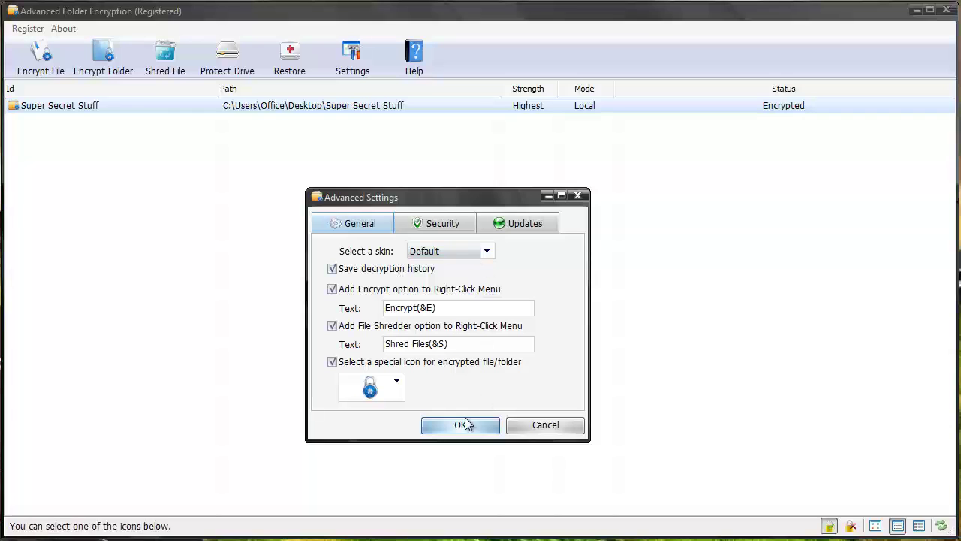
pyautogui.click(397, 383)
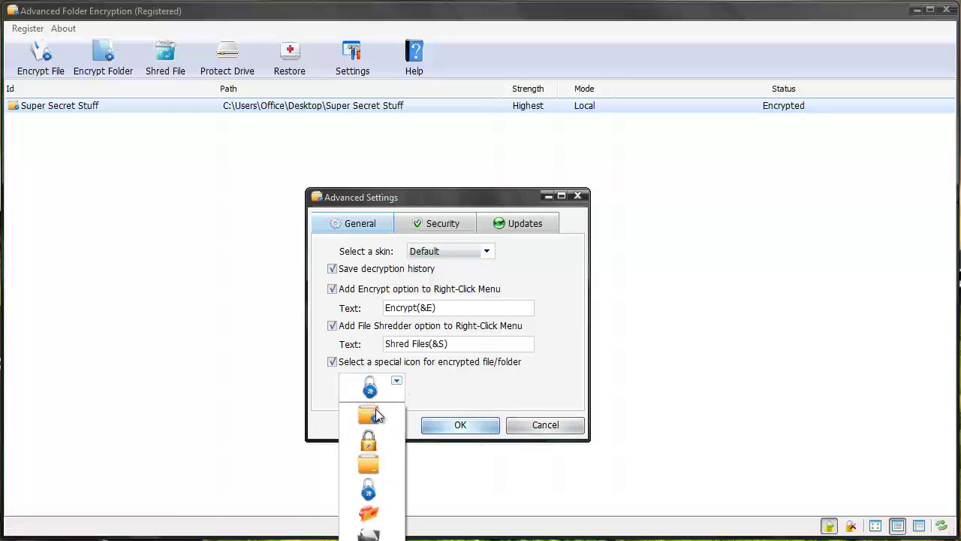
pyautogui.click(397, 383)
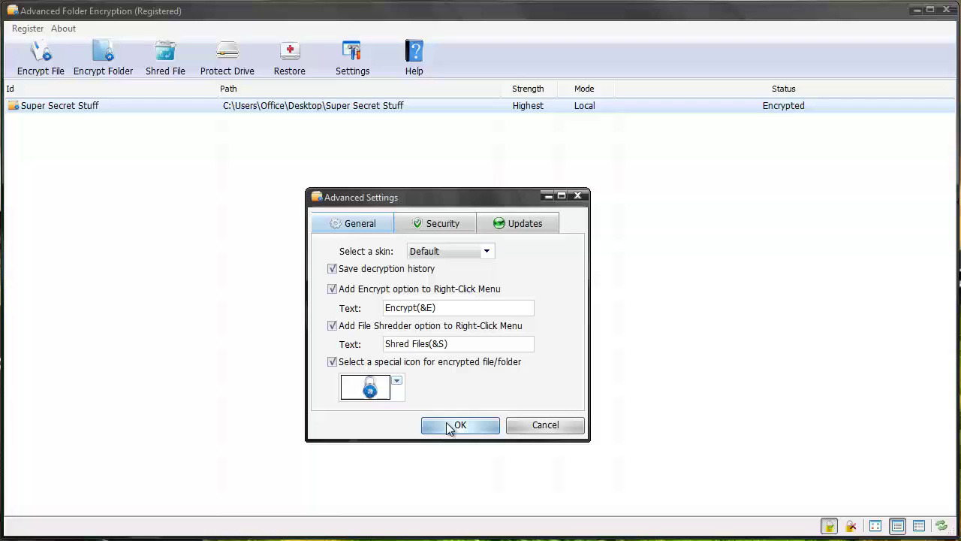
pyautogui.click(460, 425)
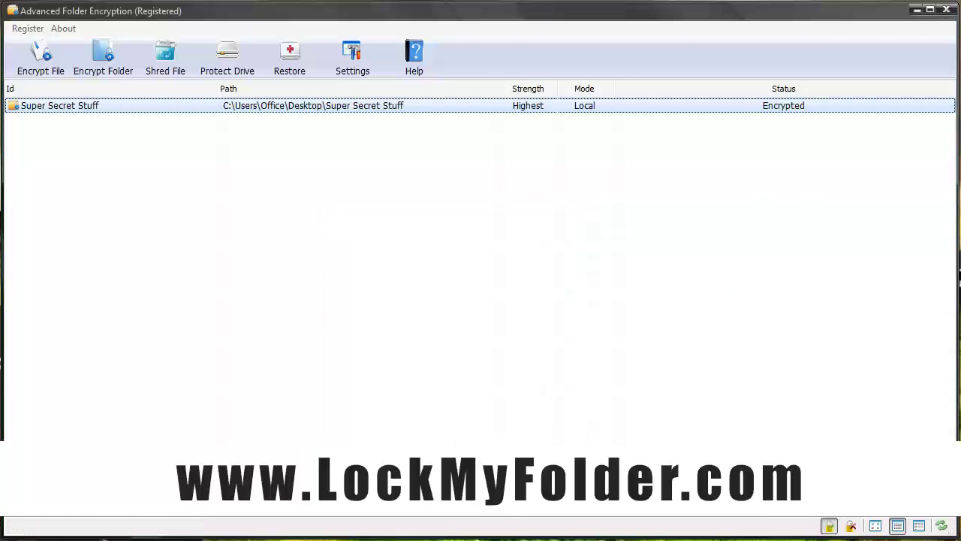
# - Bring up the lockmyfolder.com Advanced Folder Encryption product page in the browser
pyautogui.hotkey('alt', 'Tab')
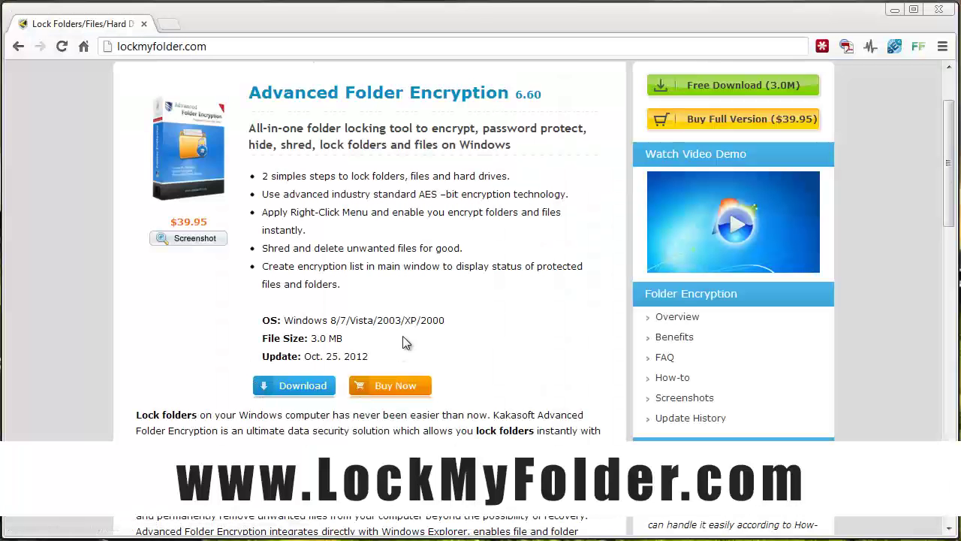